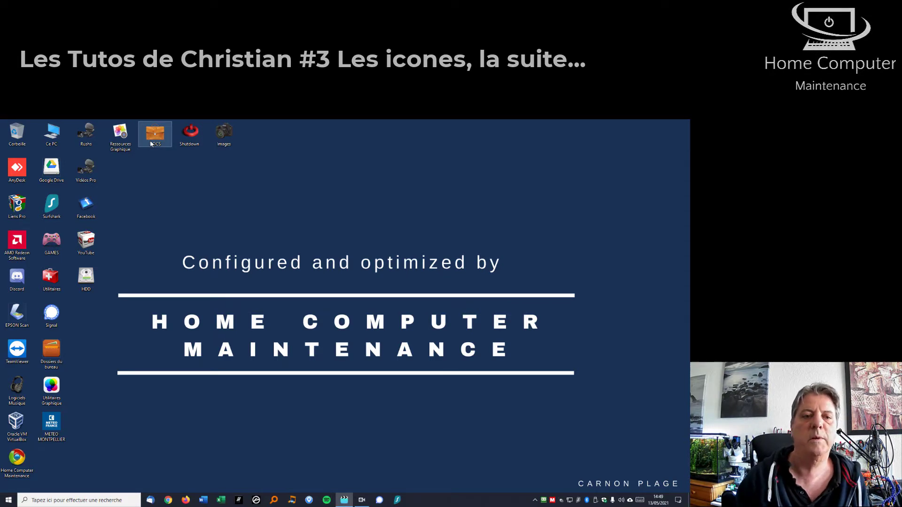
- Set the desktop icons to the large size (Grandes icônes)
click(174, 199)
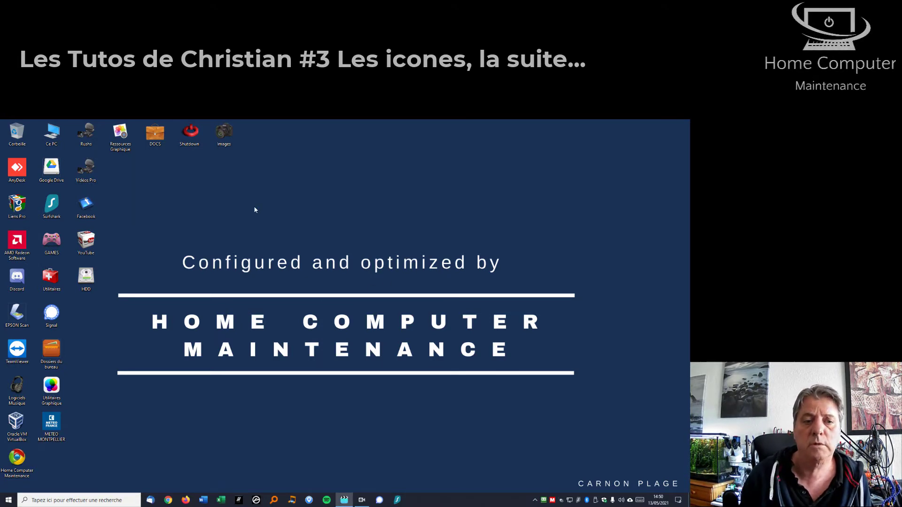
right_click(205, 188)
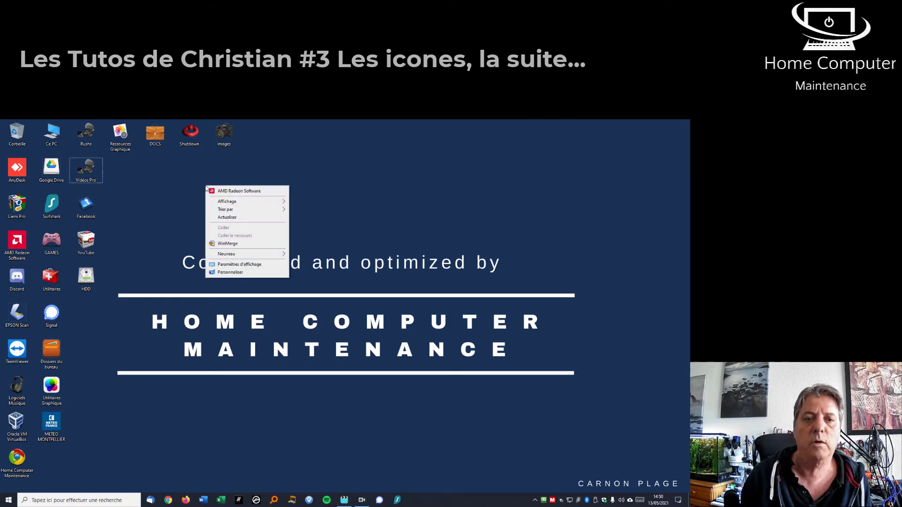
mouse_move(224, 203)
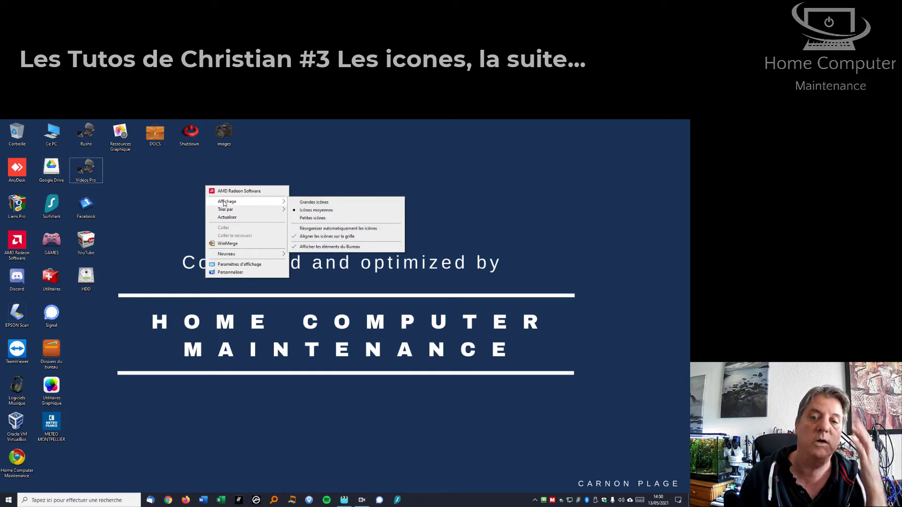
click(314, 203)
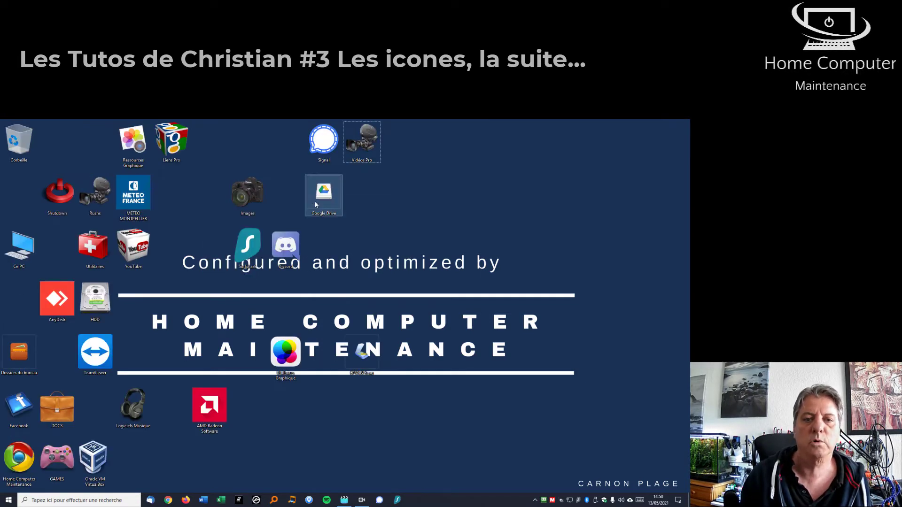
- Set the desktop icons to the small size (Petites icônes)
right_click(416, 199)
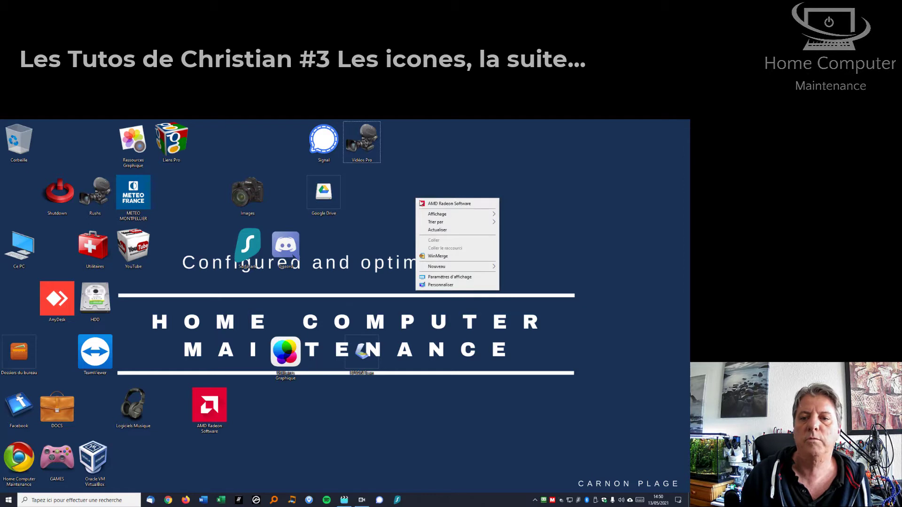
mouse_move(455, 216)
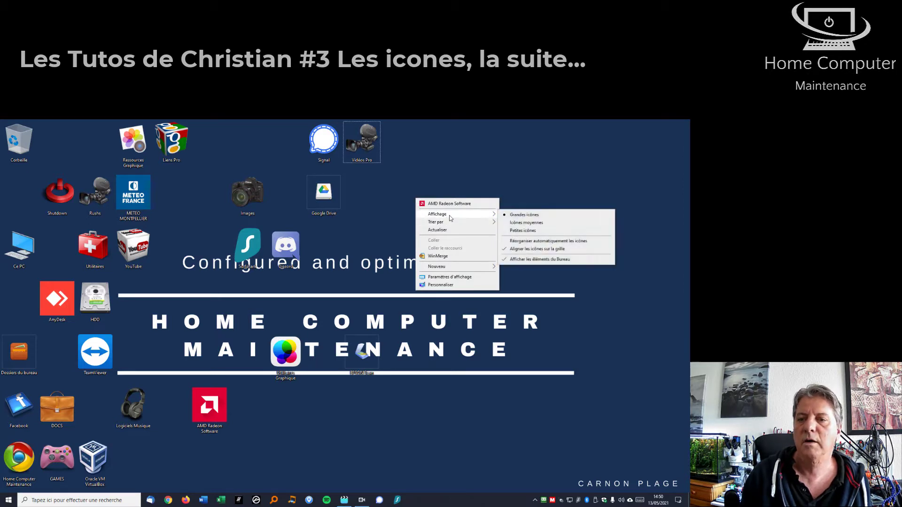
click(527, 232)
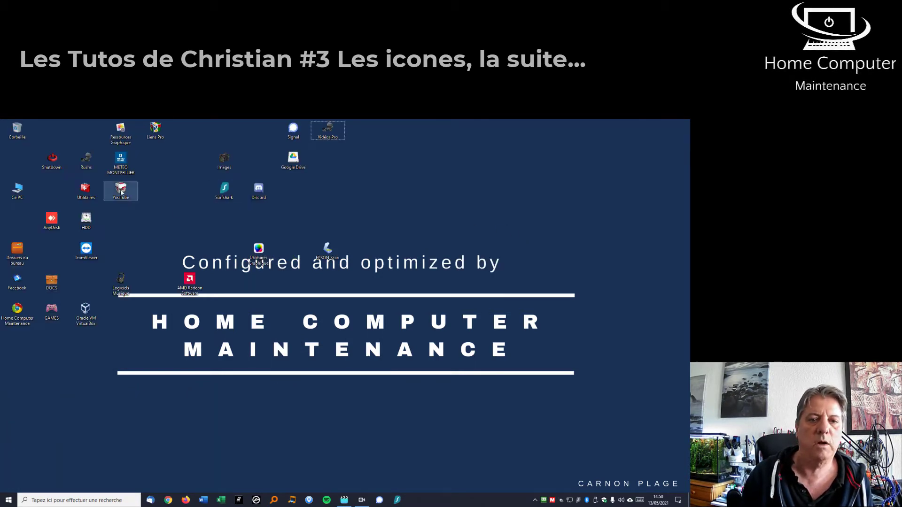
- Set the desktop icons to the medium size (Icônes moyennes)
right_click(341, 192)
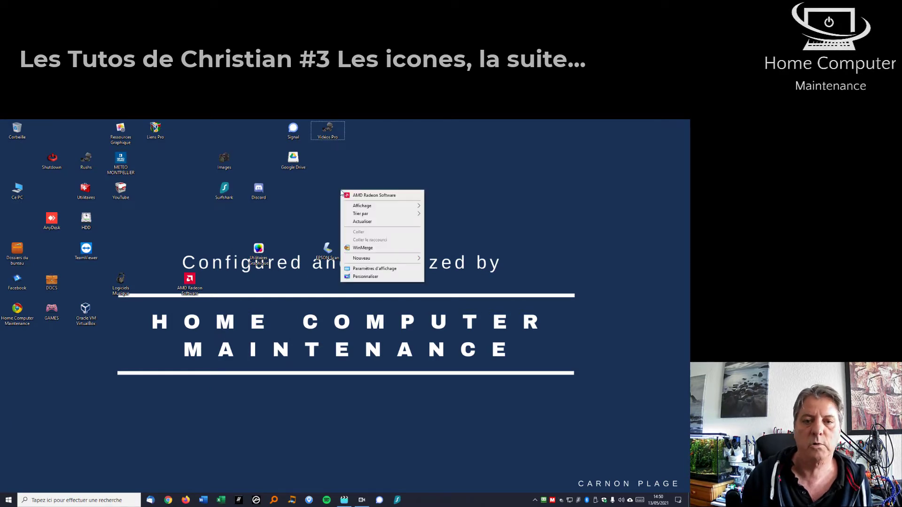
mouse_move(358, 209)
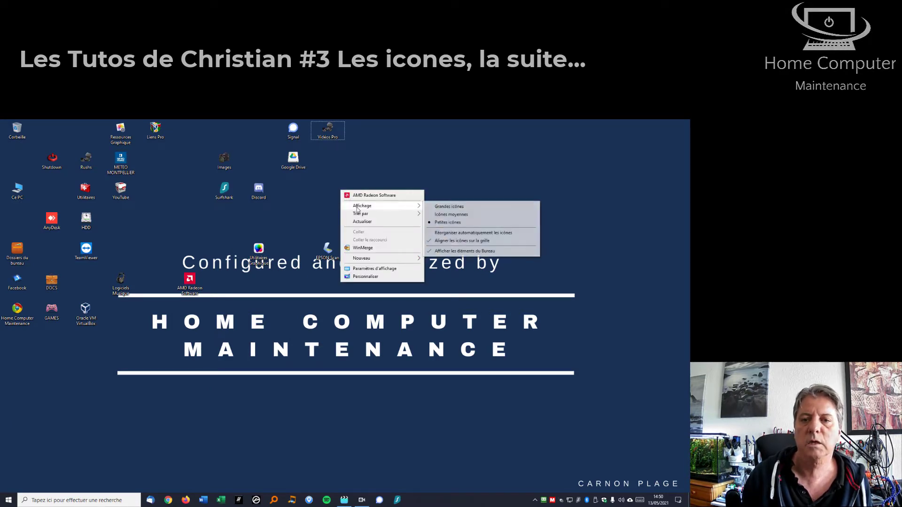
click(450, 215)
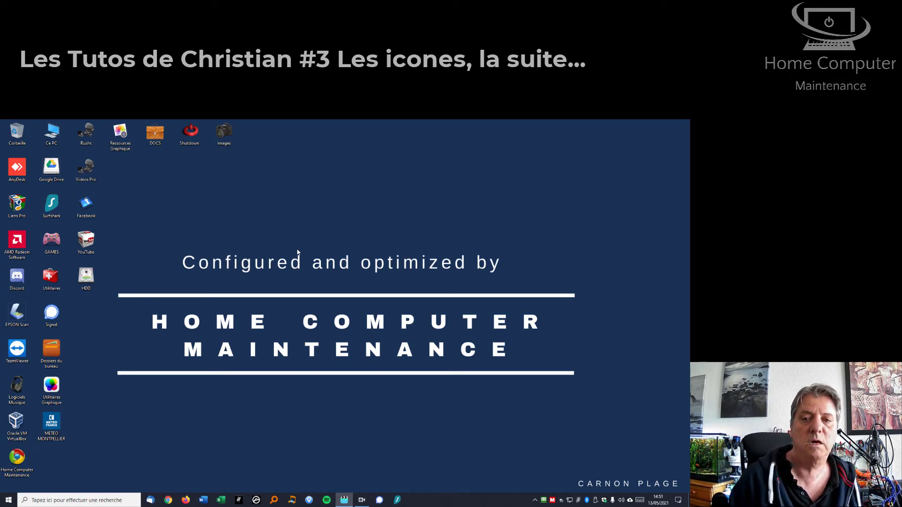
- Open Ce PC from the desktop to view its folders and drives, and close it
double_click(57, 140)
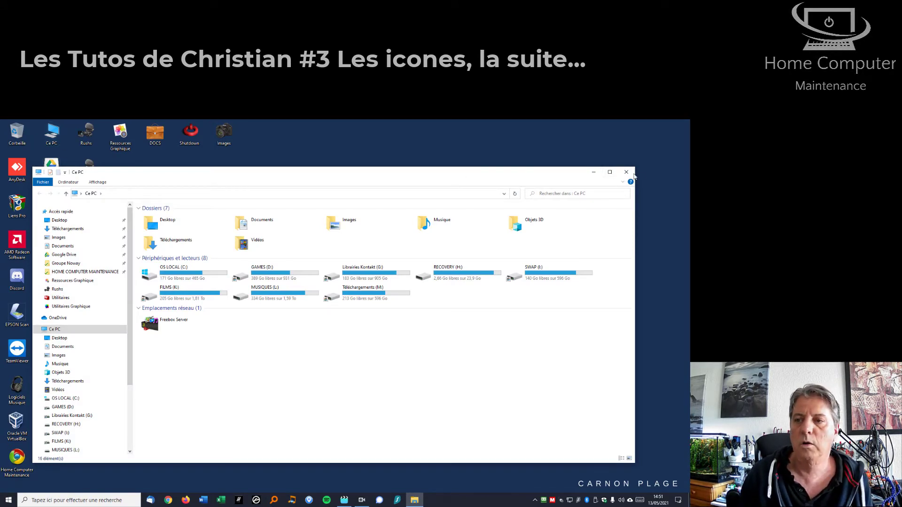
click(632, 174)
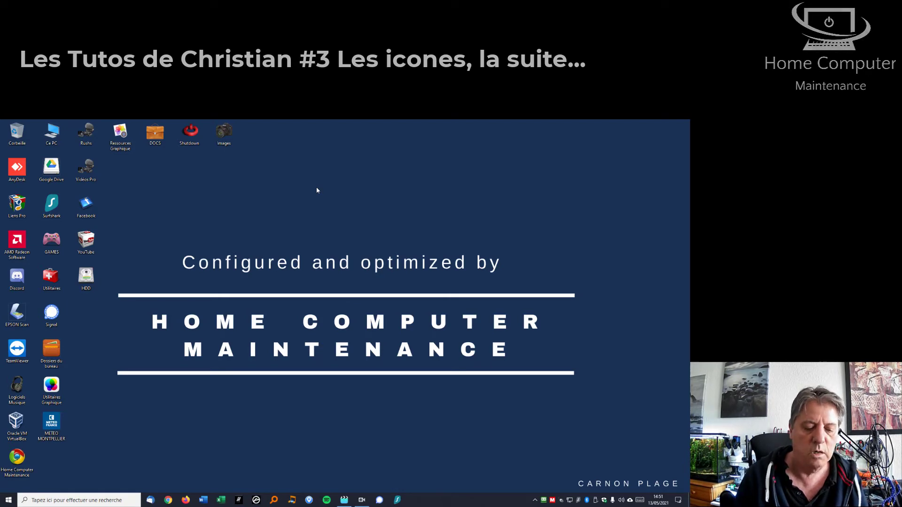
- Open the desktop icon settings from the Thèmes page of the Windows personalization settings
key(super+i)
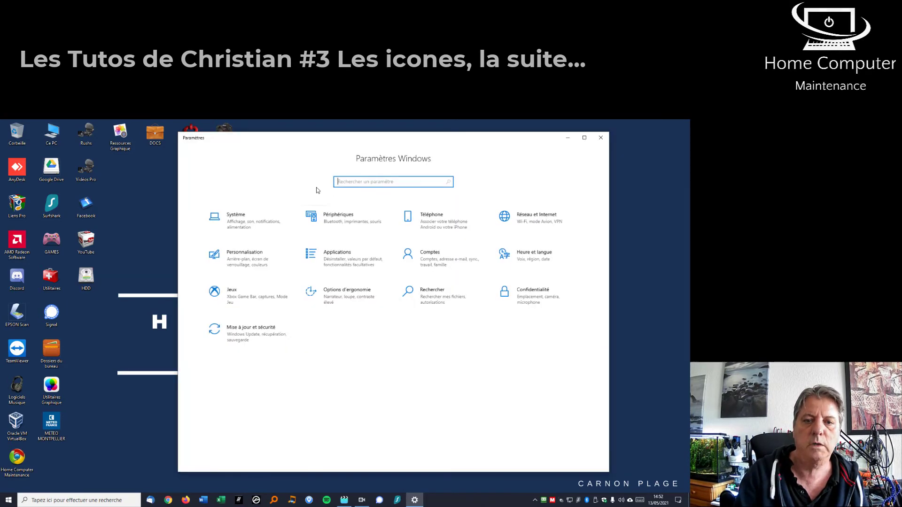
drag(322, 142, 246, 166)
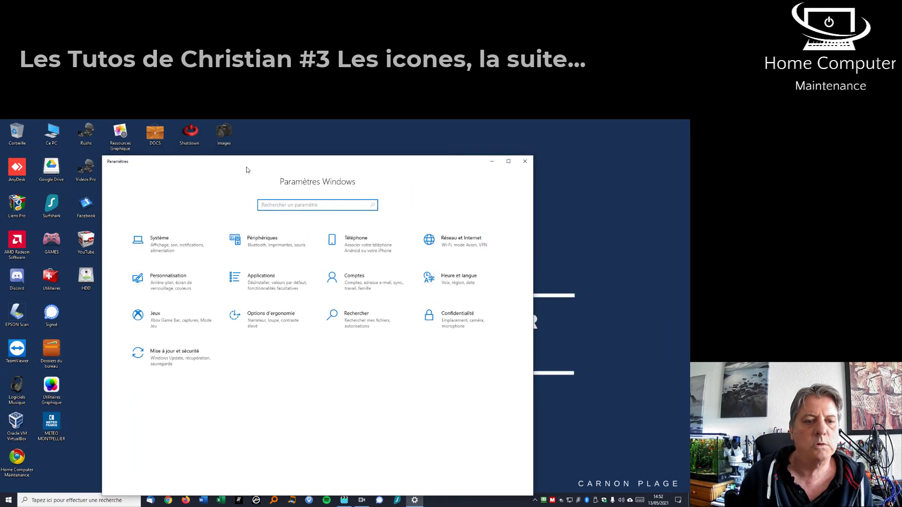
click(173, 284)
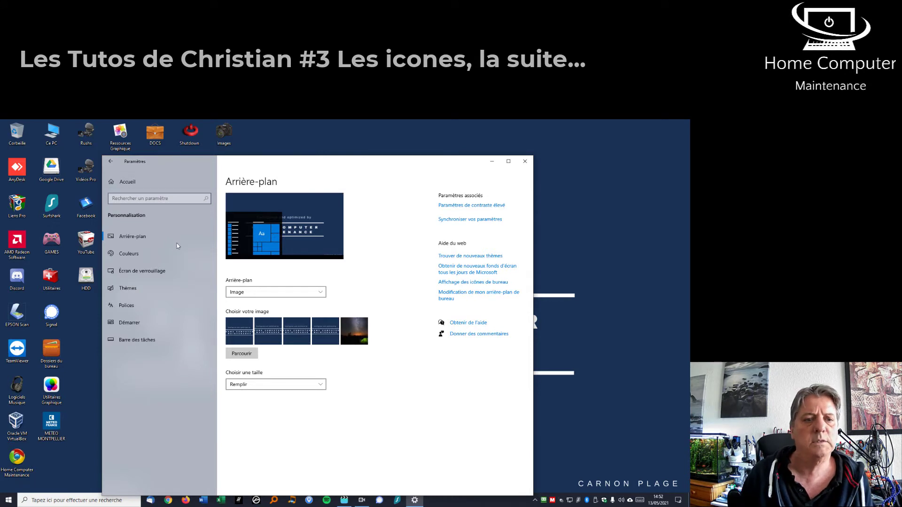
click(145, 290)
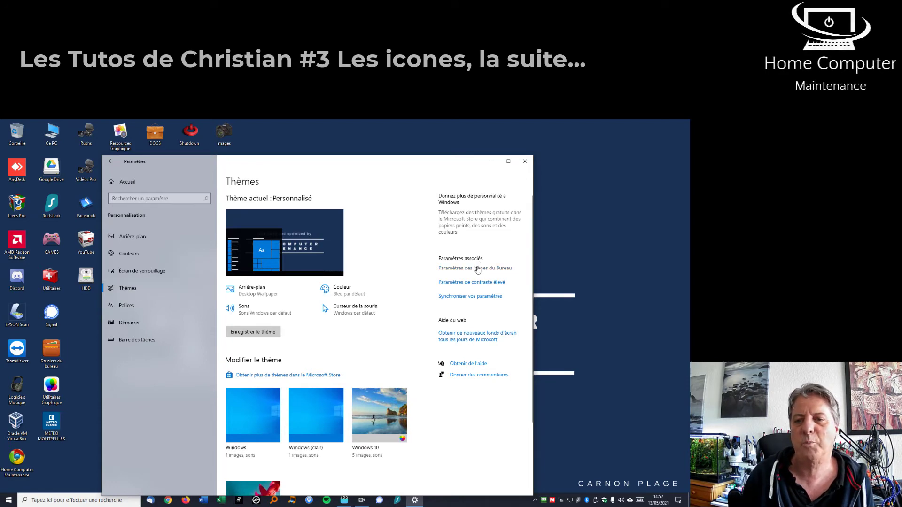
drag(371, 165, 310, 144)
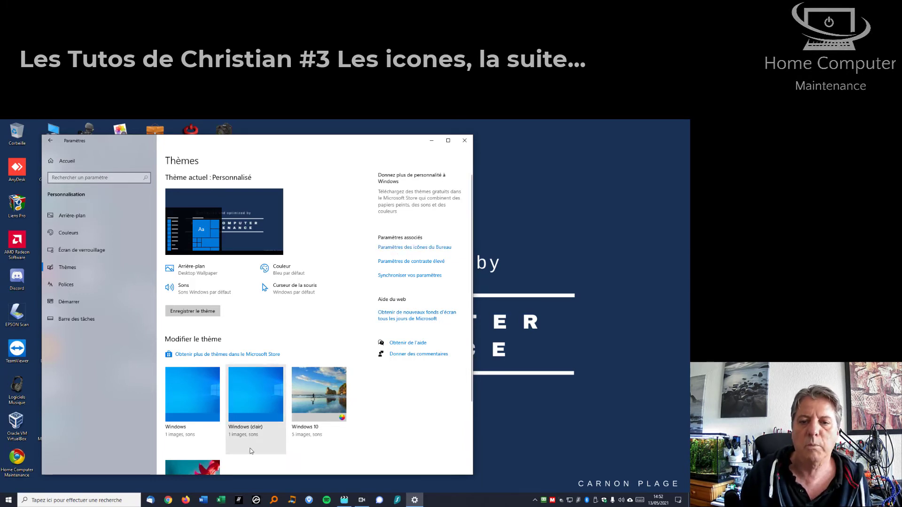
click(412, 248)
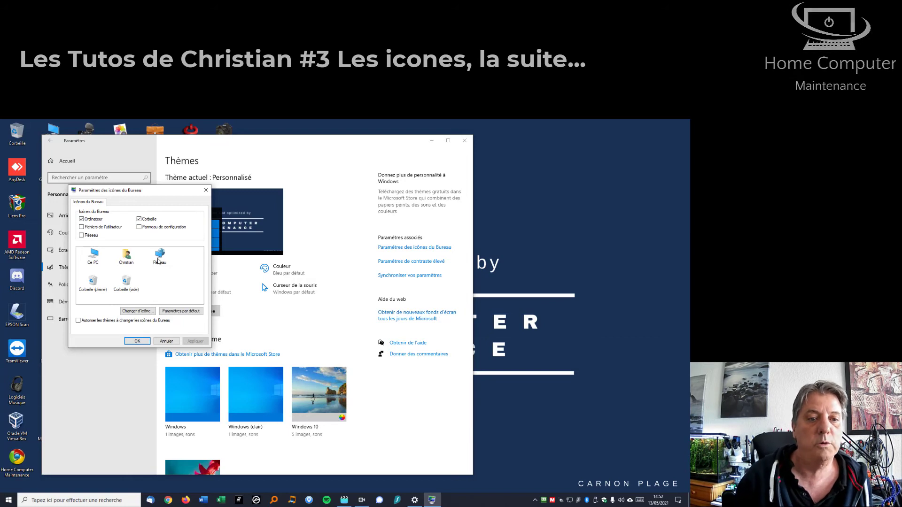
- Enable the Panneau de configuration desktop icon, confirm the change and close the Windows settings
click(139, 227)
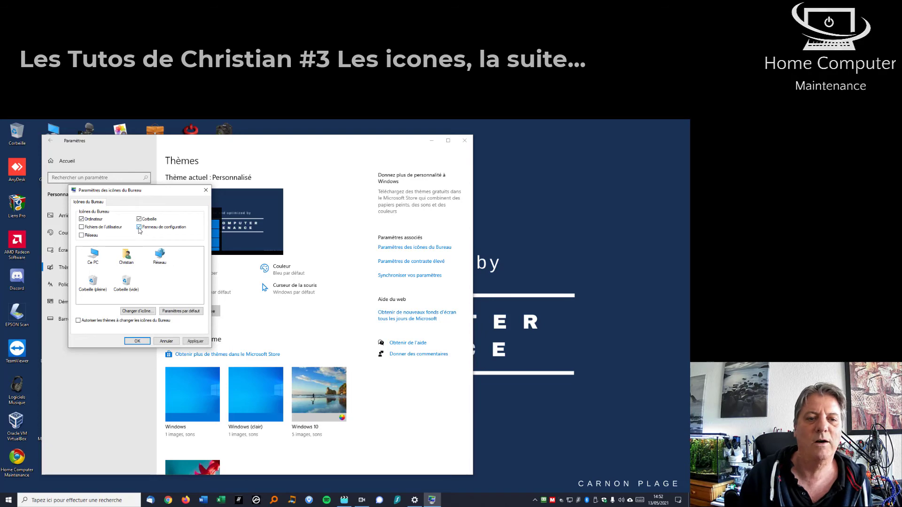
click(137, 341)
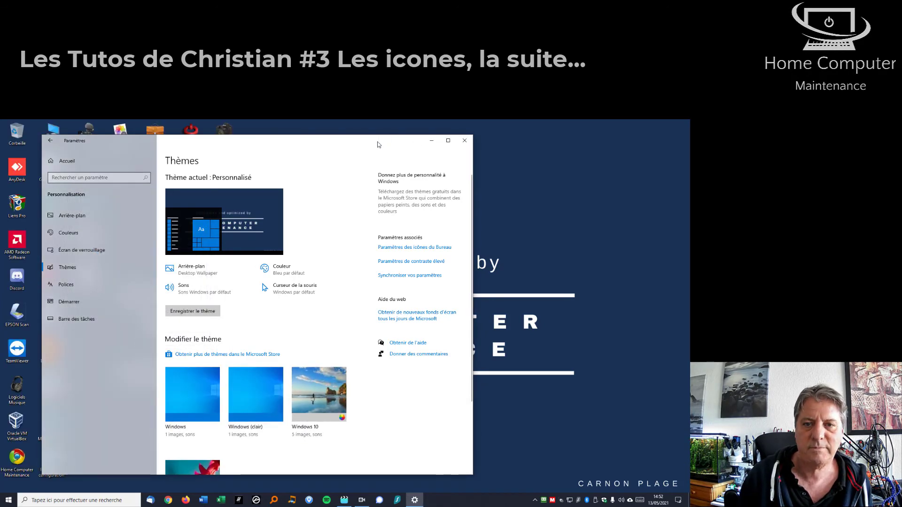
drag(377, 142, 550, 201)
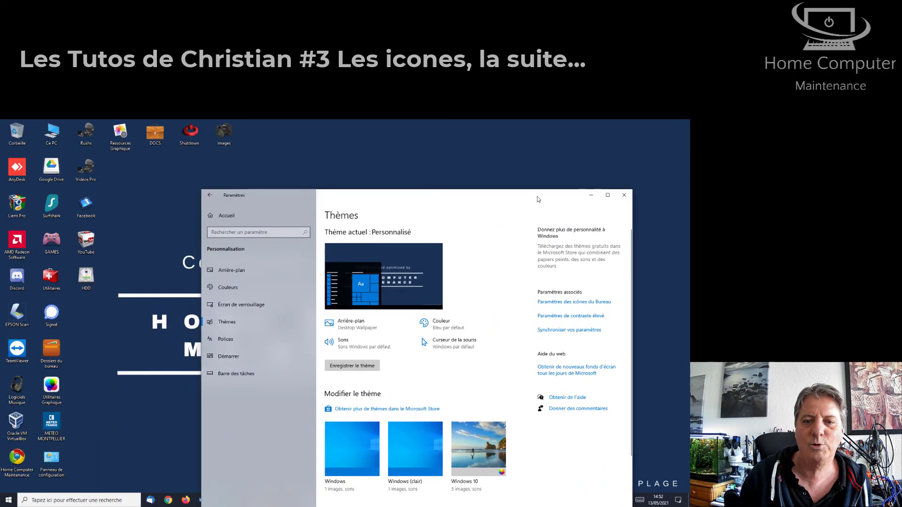
click(625, 196)
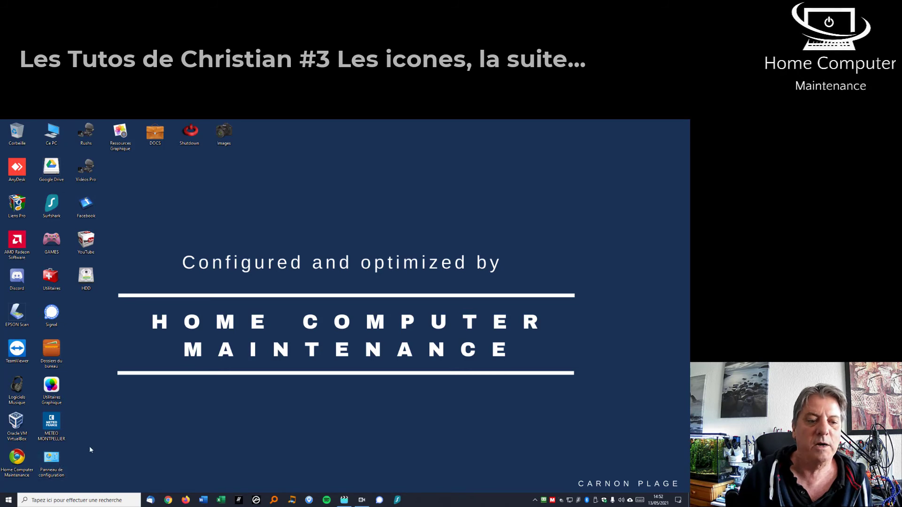
- Open the Panneau de configuration from its desktop icon and reposition its window on the desktop
double_click(60, 463)
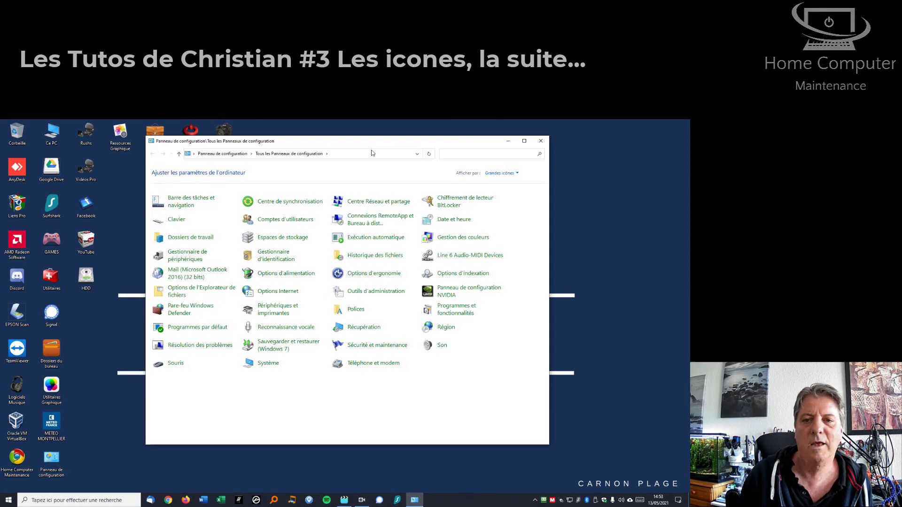
drag(371, 141, 324, 151)
click(538, 155)
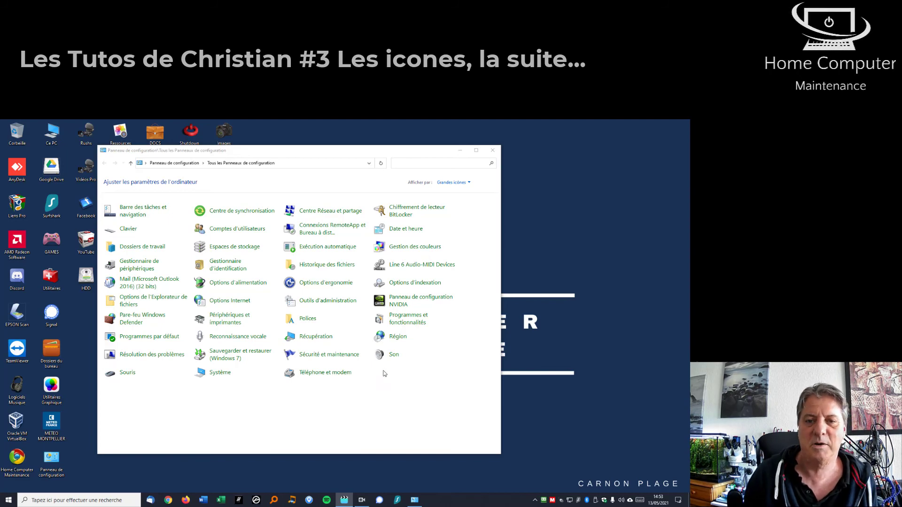
drag(306, 154, 340, 171)
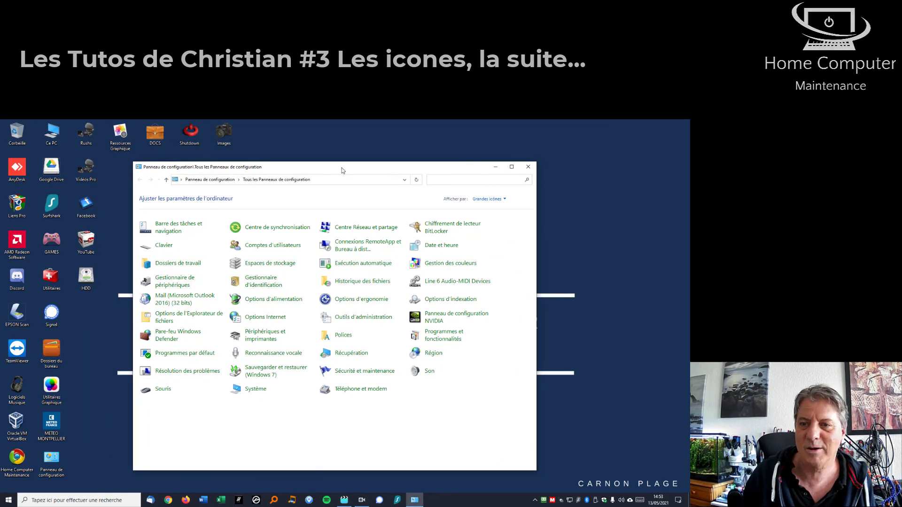
- Try the Petites icônes view in the Panneau de configuration and return to Grandes icônes
click(505, 200)
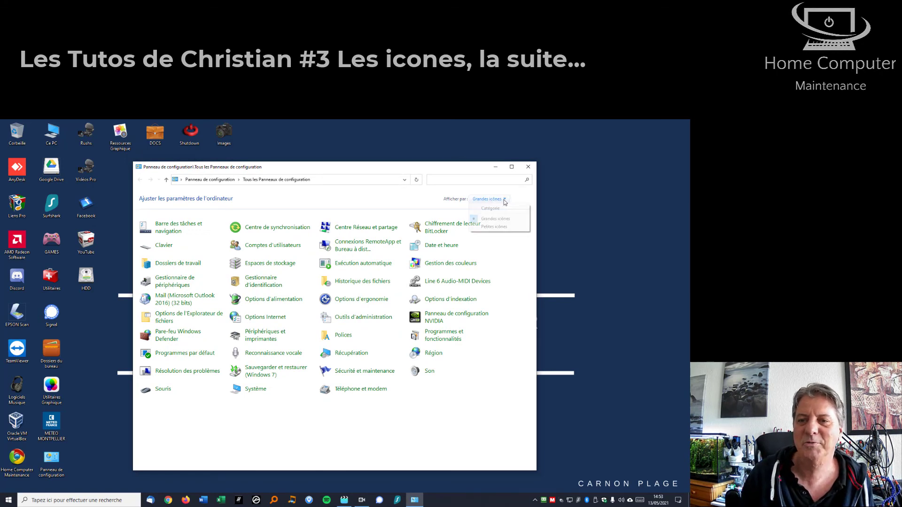
click(492, 228)
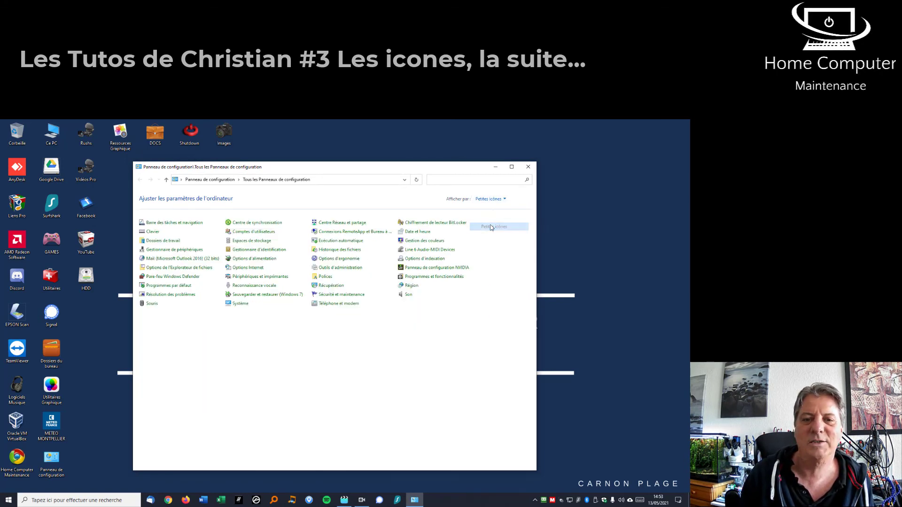
click(502, 200)
click(497, 219)
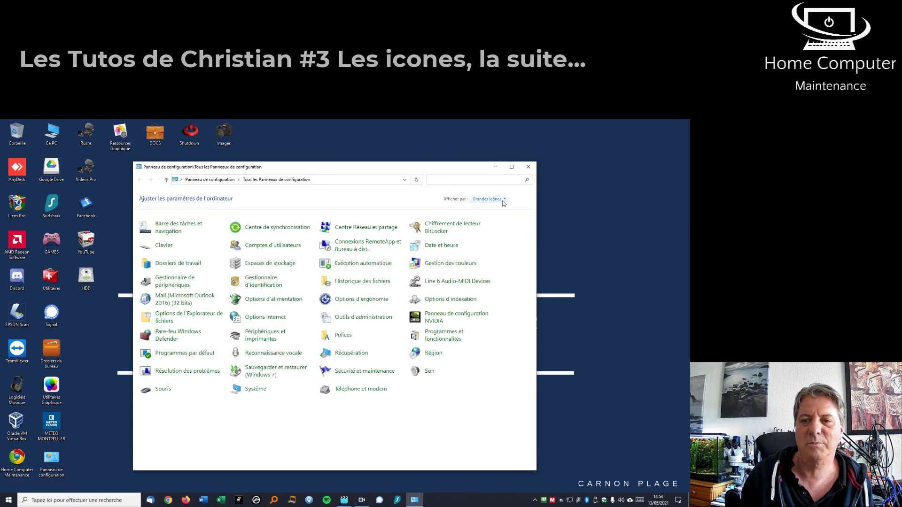
- Display the Panneau de configuration items by Catégorie
click(503, 201)
click(491, 209)
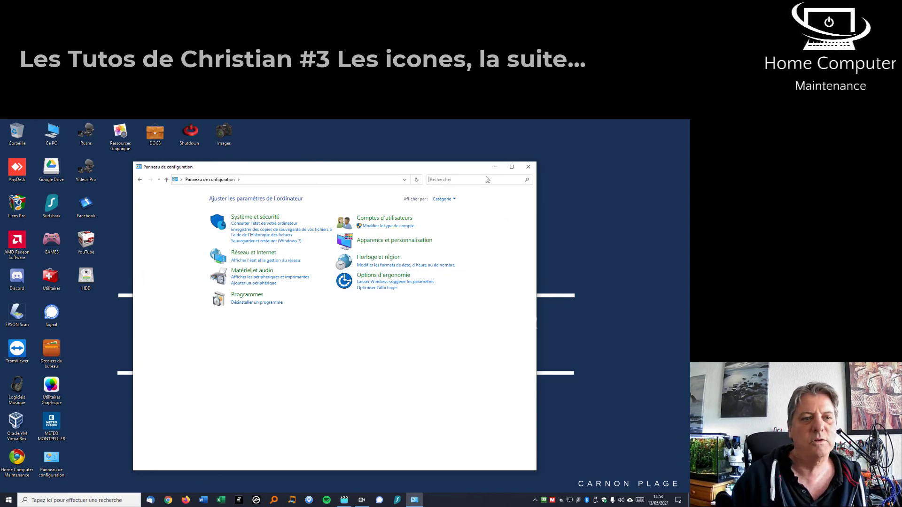
mouse_move(451, 170)
mouse_down()
mouse_move(487, 170)
mouse_move(435, 170)
mouse_up()
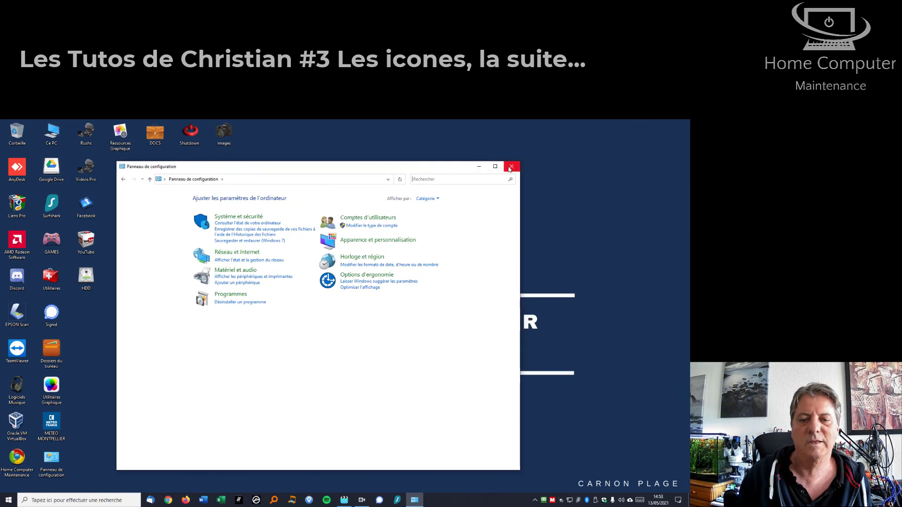